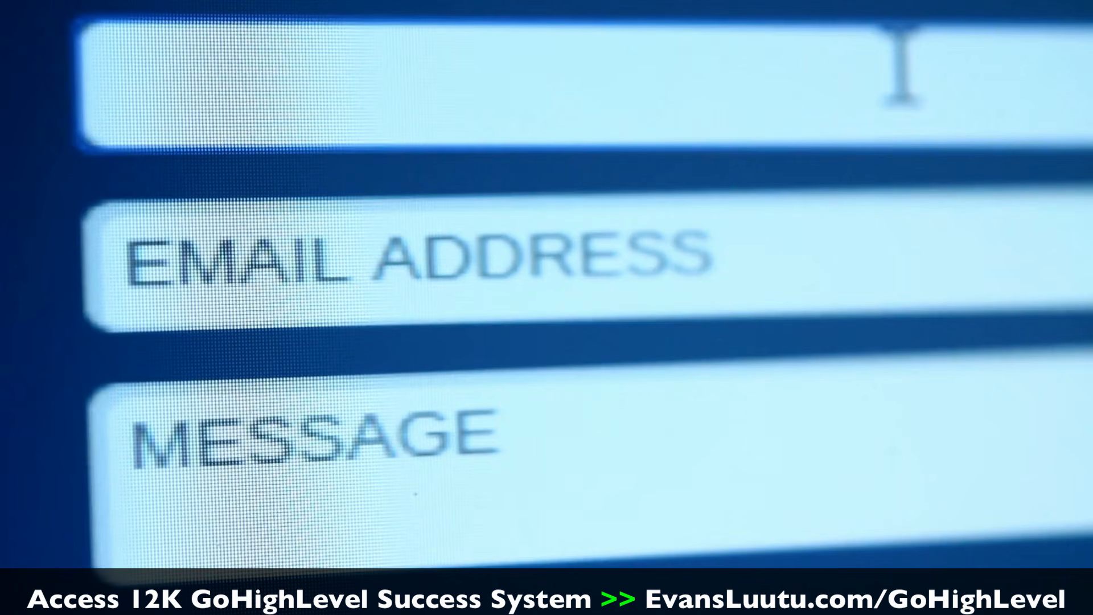
{"action": "type", "text": "Jonathan"}
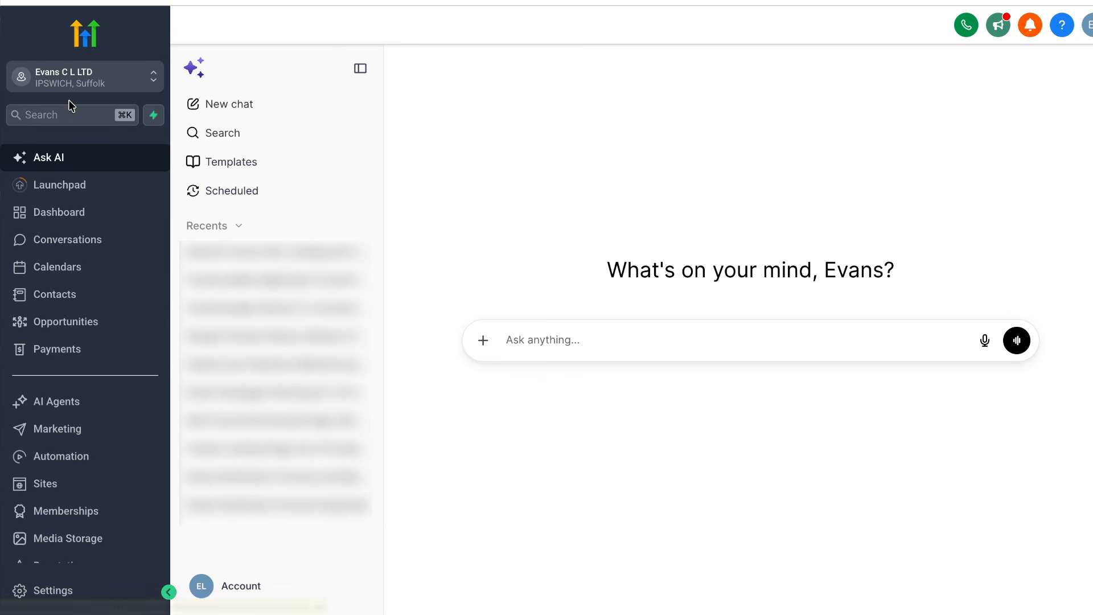
Open the contacts list and examine the tags assigned to the contacts
{"action": "left_click", "coordinate": [80, 298]}
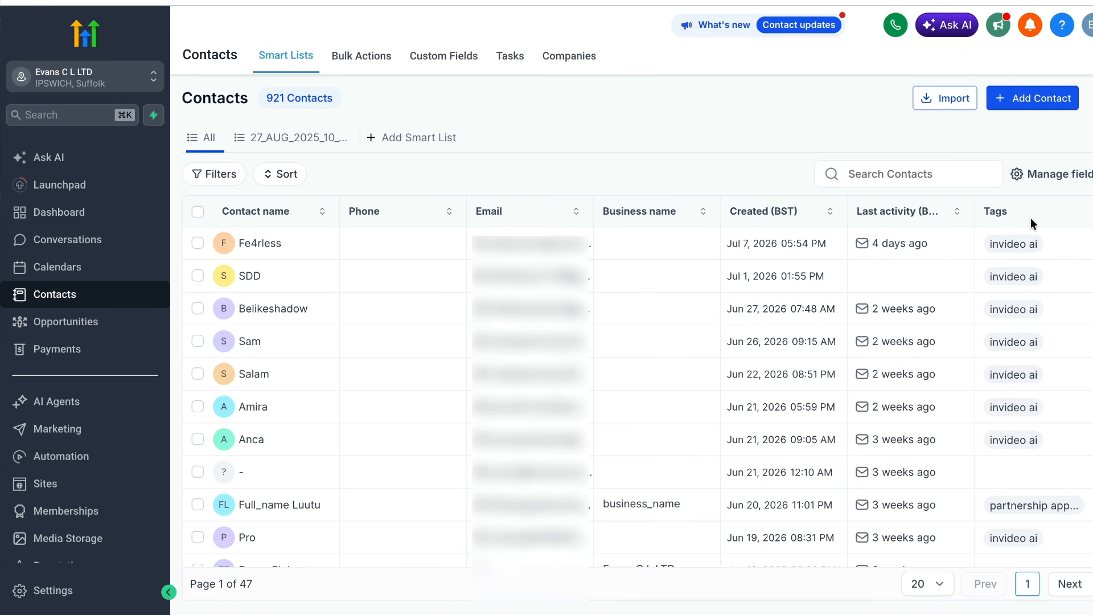
{"action": "scroll", "coordinate": [1030, 336], "scroll_direction": "down", "scroll_amount": 1}
{"action": "scroll", "coordinate": [1030, 336], "scroll_direction": "down", "scroll_amount": 5}
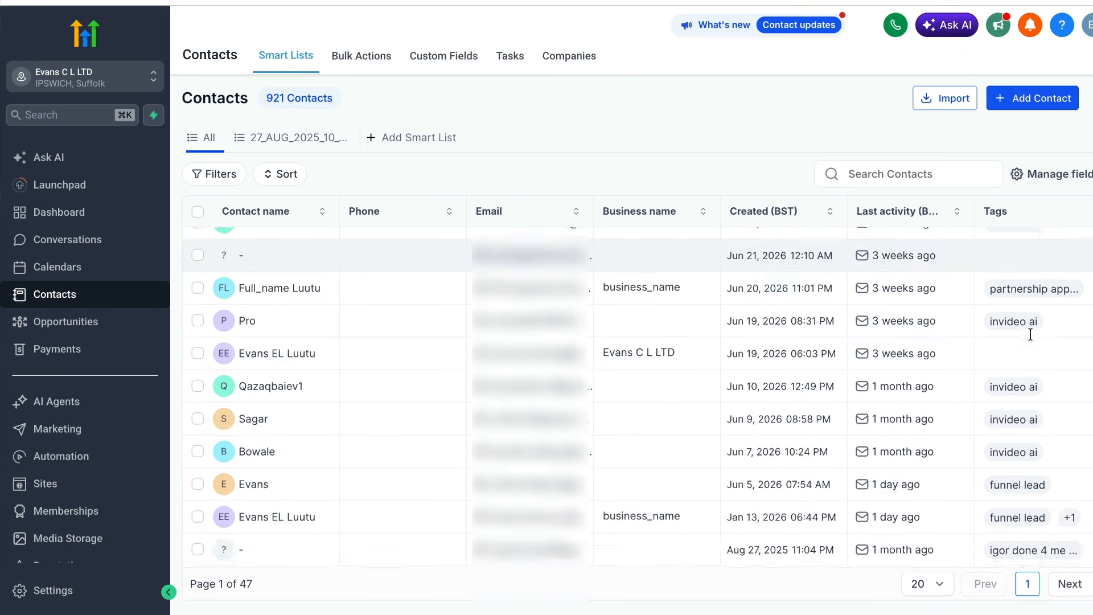
{"action": "scroll", "coordinate": [1018, 505], "scroll_direction": "down", "scroll_amount": 2}
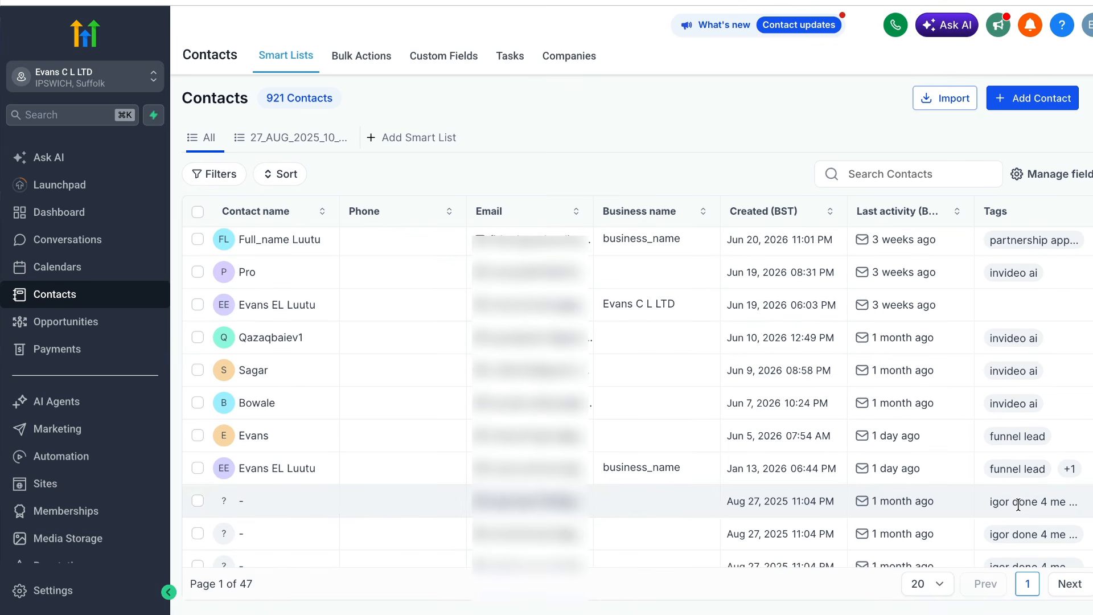
{"action": "scroll", "coordinate": [1018, 505], "scroll_direction": "up", "scroll_amount": 2}
{"action": "scroll", "coordinate": [1018, 505], "scroll_direction": "up", "scroll_amount": 4}
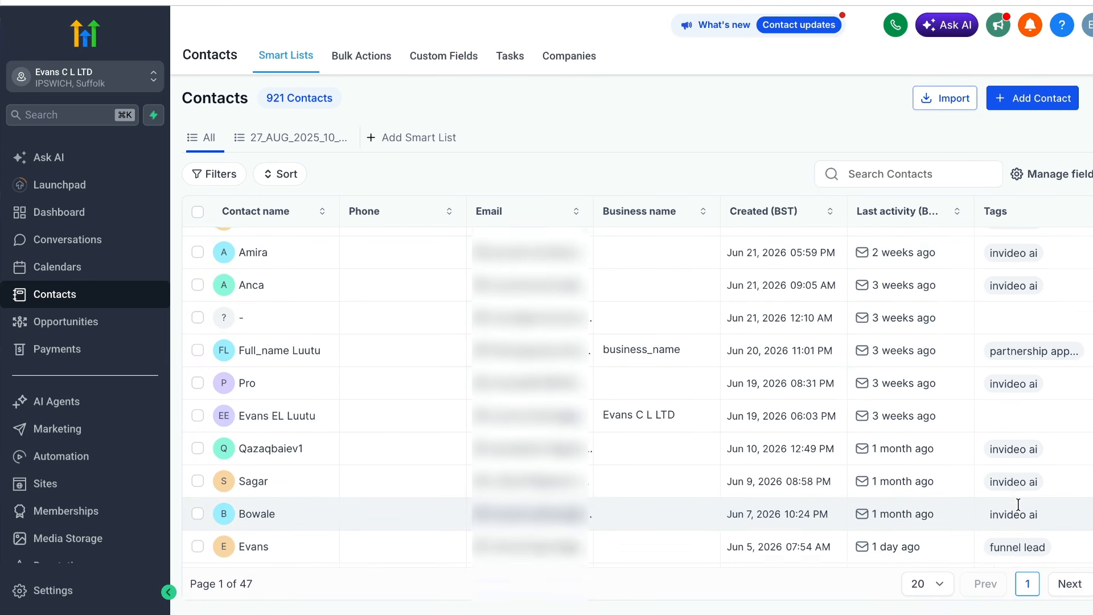
{"action": "scroll", "coordinate": [1018, 505], "scroll_direction": "down", "scroll_amount": 5}
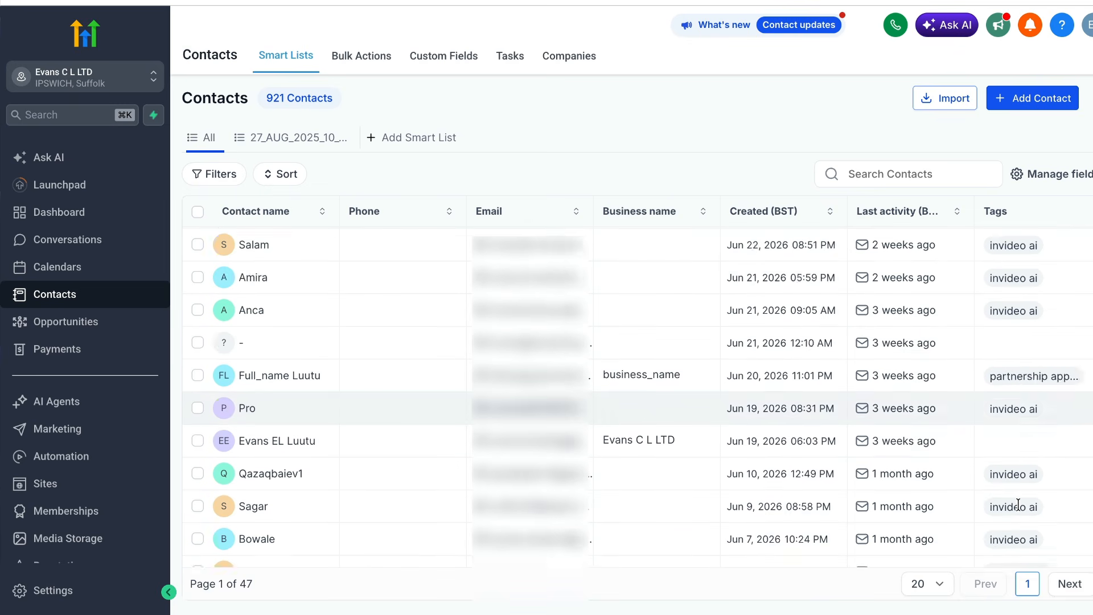
{"action": "scroll", "coordinate": [1018, 505], "scroll_direction": "down", "scroll_amount": 1}
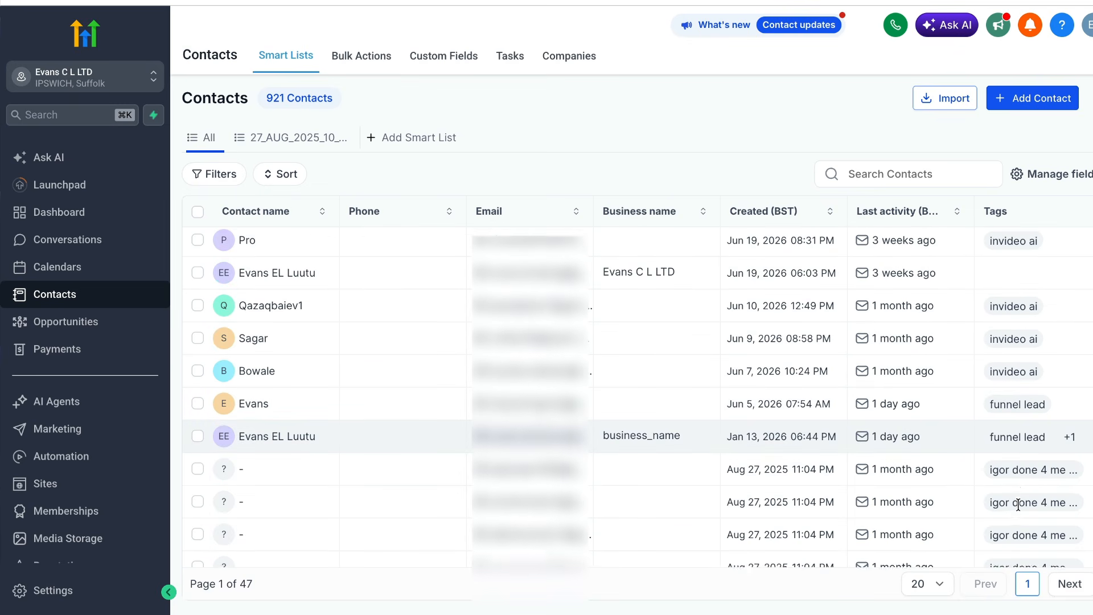
{"action": "scroll", "coordinate": [1018, 505], "scroll_direction": "up", "scroll_amount": 1}
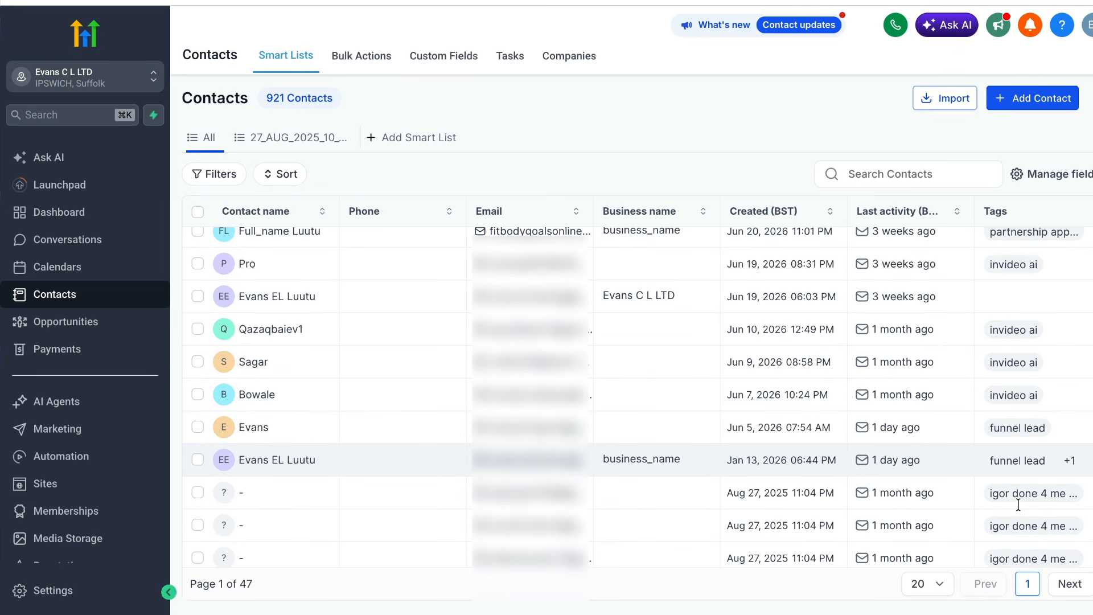
{"action": "scroll", "coordinate": [1018, 505], "scroll_direction": "up", "scroll_amount": 1}
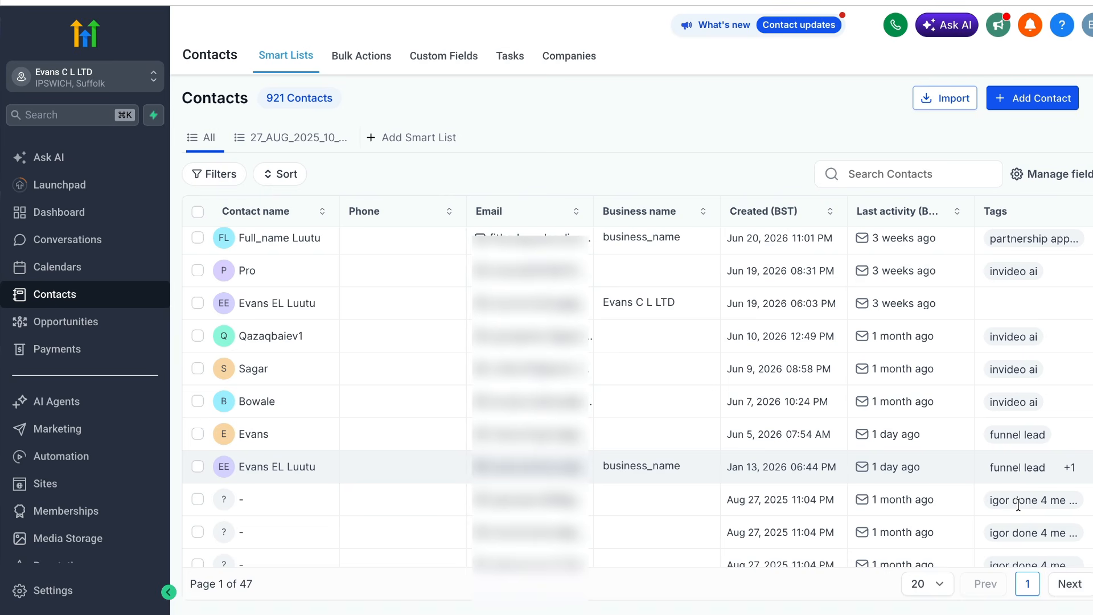
{"action": "scroll", "coordinate": [1019, 505], "scroll_direction": "up", "scroll_amount": 1}
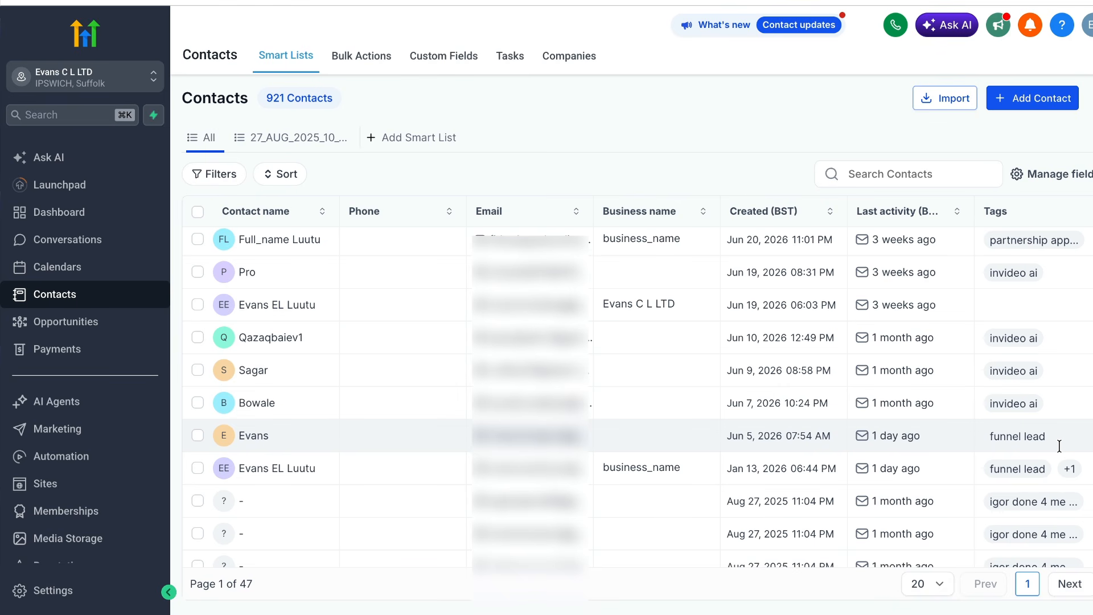
{"action": "scroll", "coordinate": [1060, 446], "scroll_direction": "up", "scroll_amount": 5}
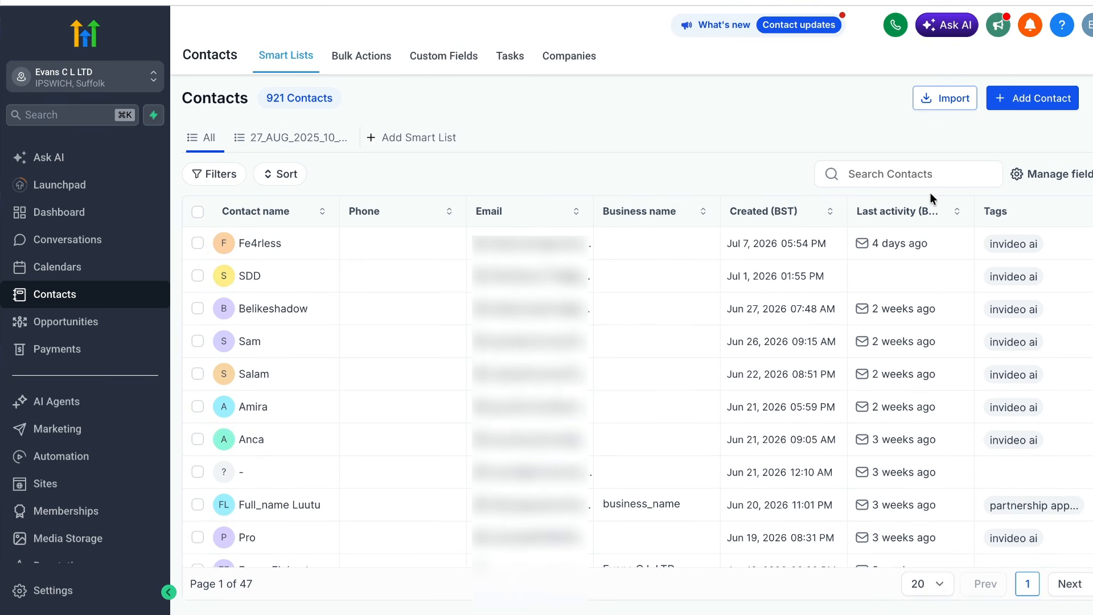
Search the contacts for the tag "funnel lead"
{"action": "left_click", "coordinate": [925, 177]}
{"action": "type", "text": "fun"}
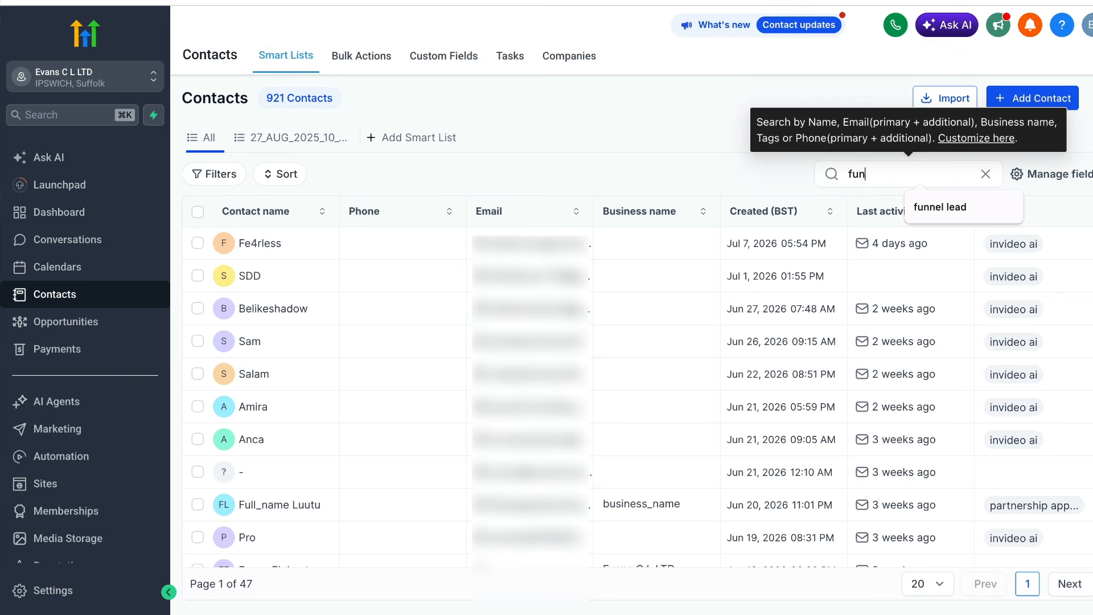
{"action": "type", "text": "ne"}
{"action": "left_click", "coordinate": [996, 203]}
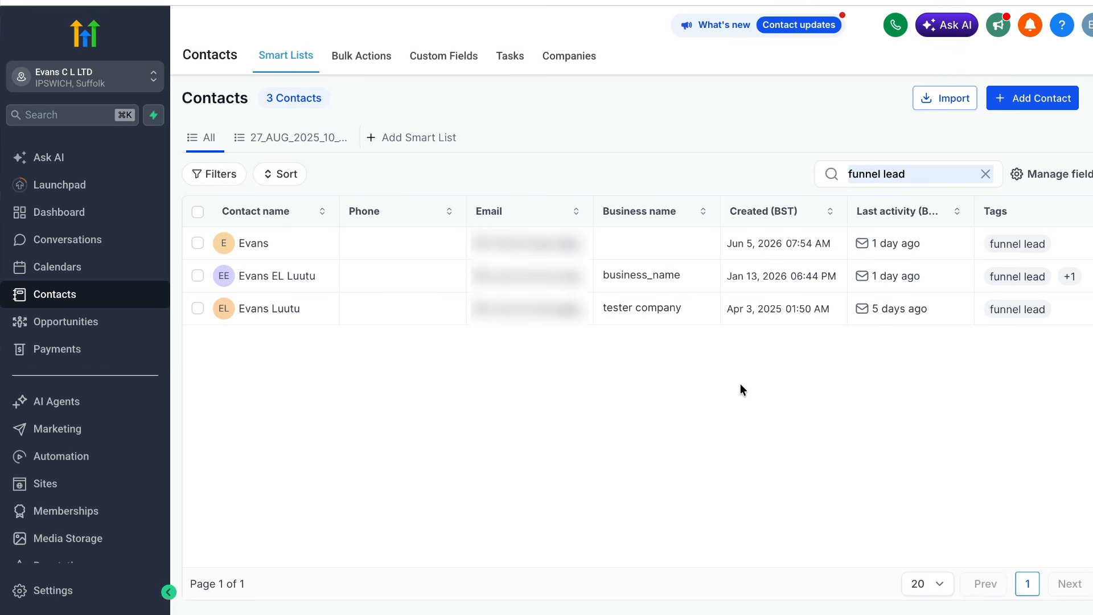
Start a smart list named "funnel lead" and review the contact, application form and contact activity fields available for its table
{"action": "left_click", "coordinate": [373, 140]}
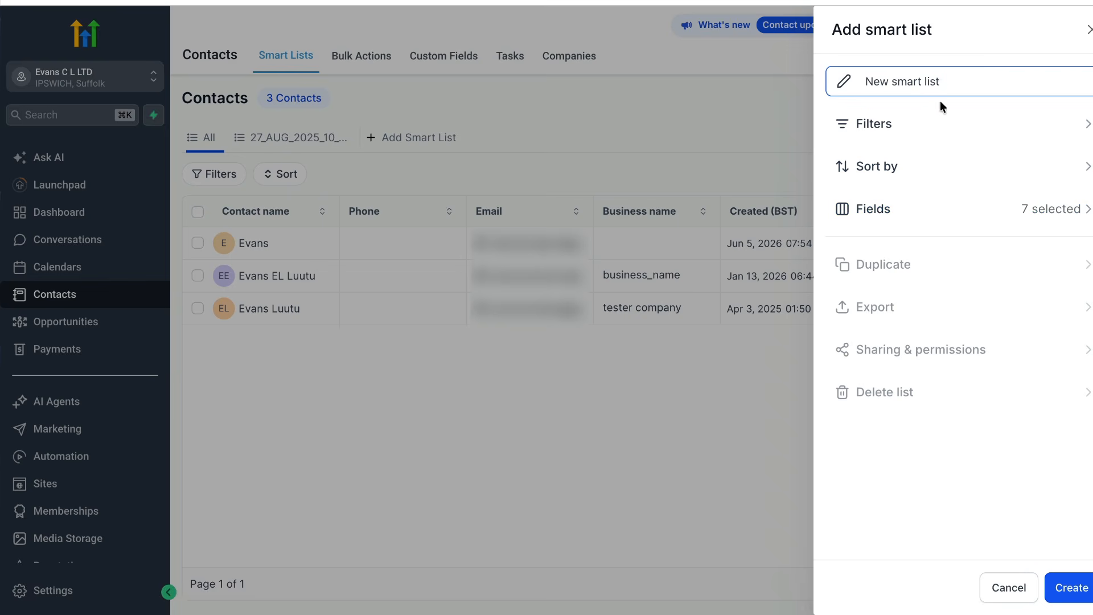
{"action": "left_click", "coordinate": [960, 211]}
{"action": "left_click", "coordinate": [830, 508]}
{"action": "scroll", "coordinate": [832, 509], "scroll_direction": "down", "scroll_amount": 4}
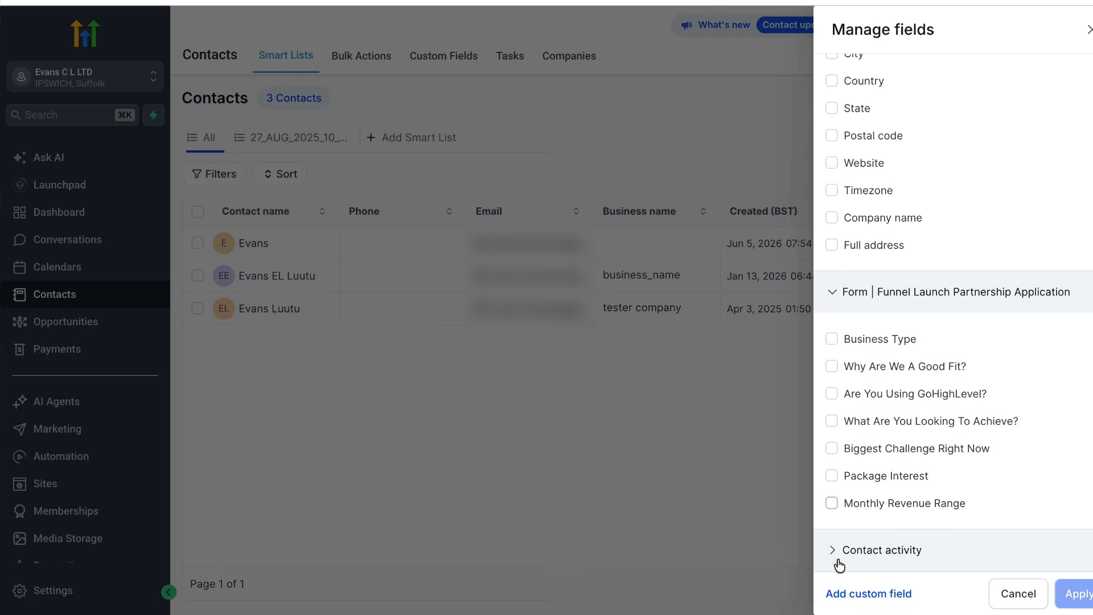
{"action": "left_click", "coordinate": [832, 550]}
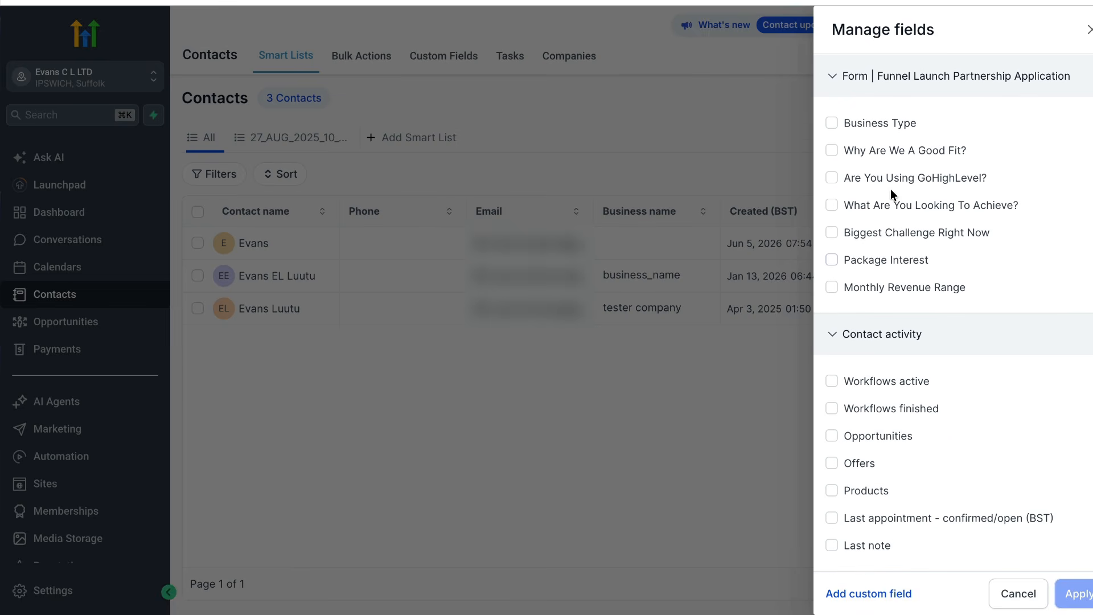
{"action": "scroll", "coordinate": [890, 189], "scroll_direction": "up", "scroll_amount": 10}
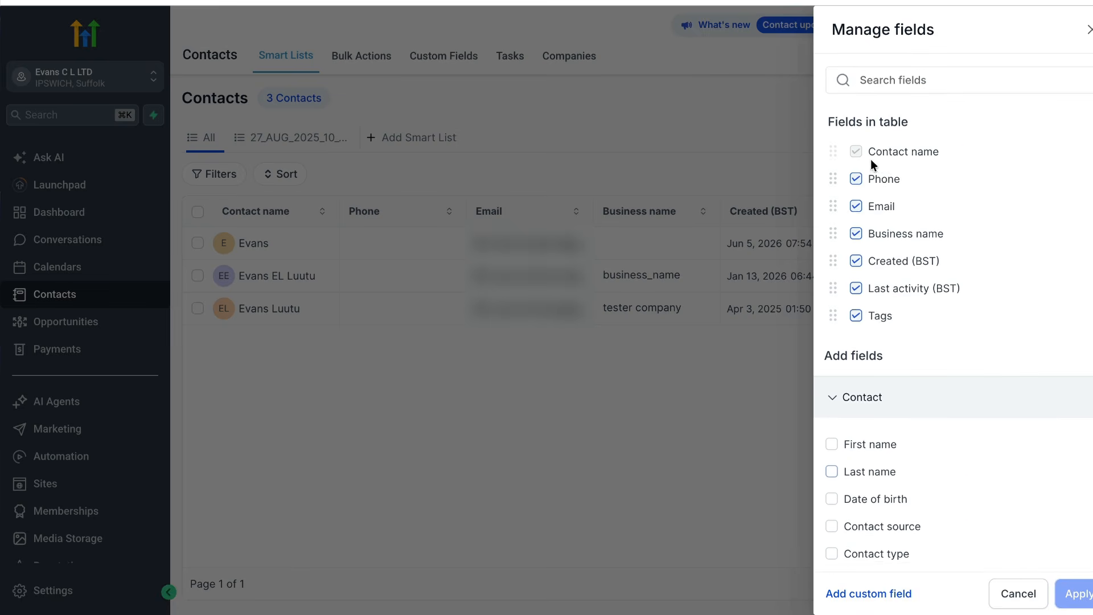
{"action": "left_click", "coordinate": [1089, 33]}
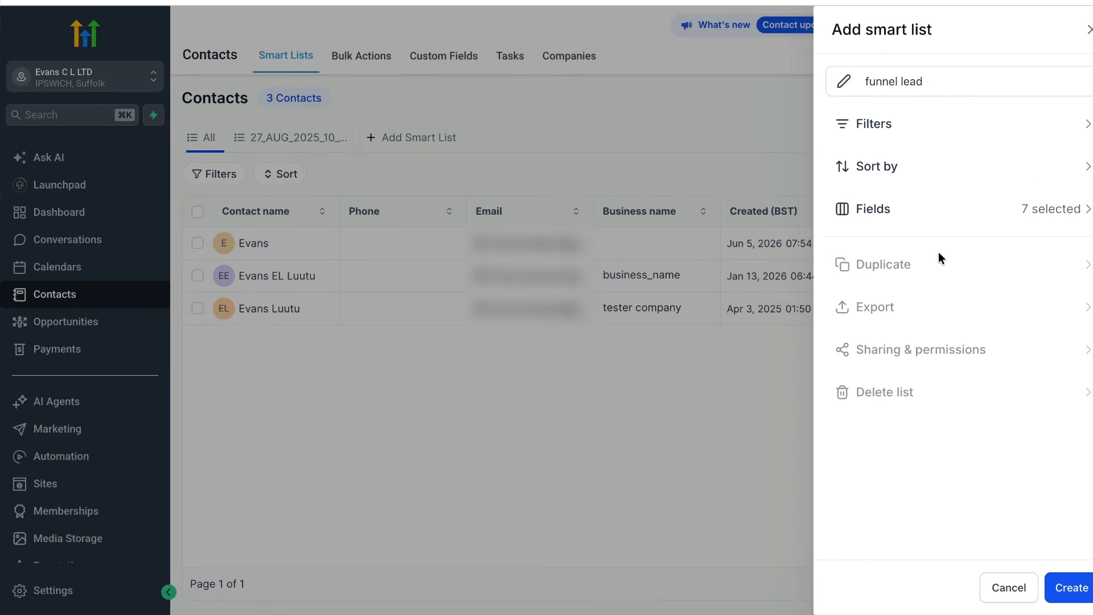
{"action": "left_click", "coordinate": [950, 78]}
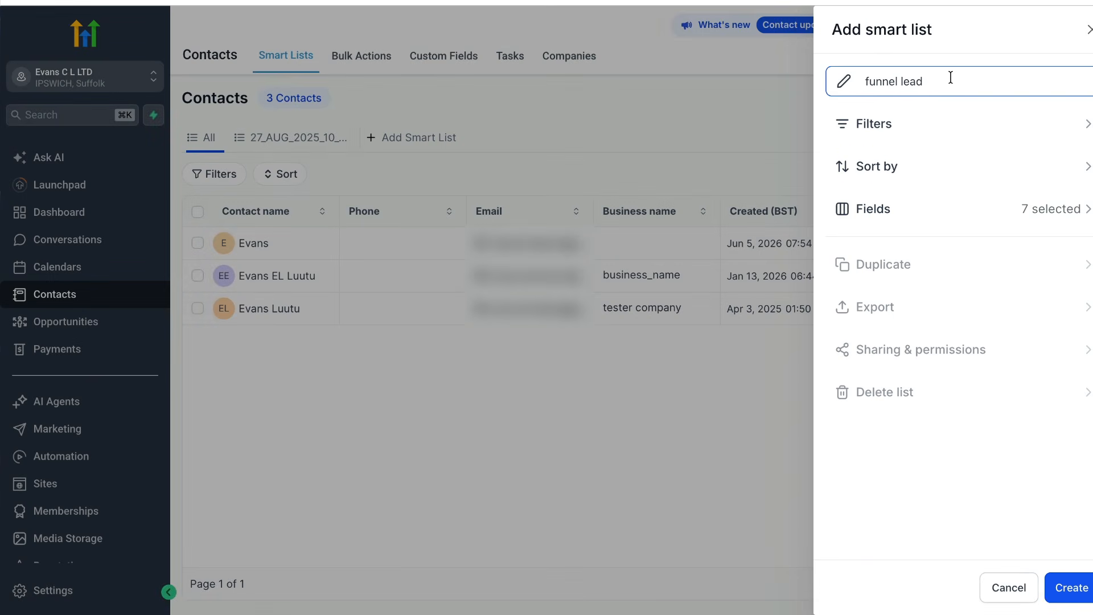
{"action": "left_click", "coordinate": [762, 382]}
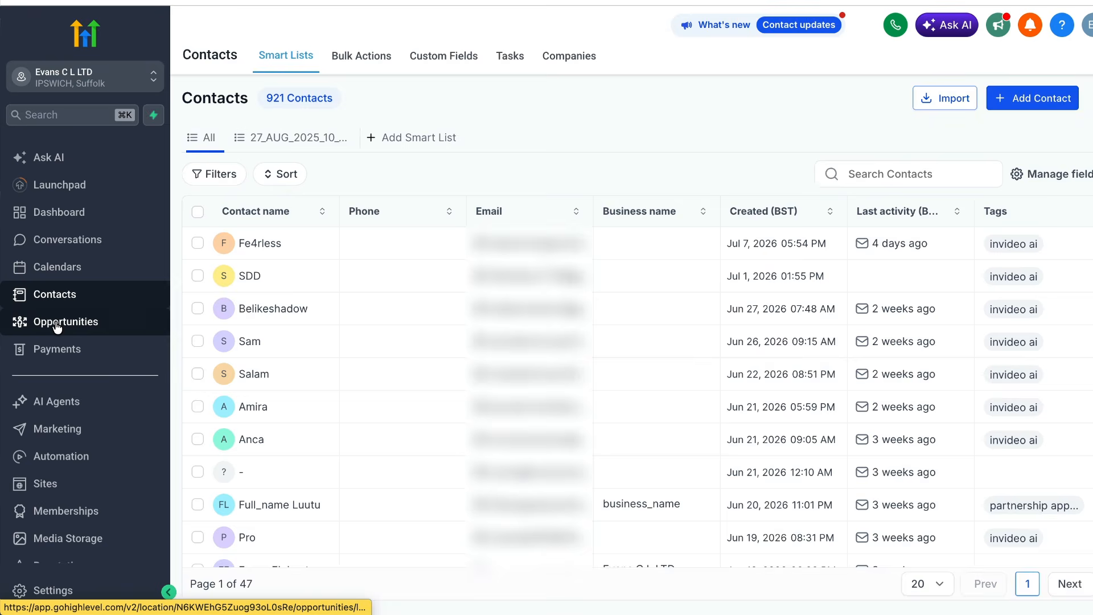
Create an opportunities pipeline named "Funnel Lead" with the stages New Lead, Contacted, Appointment Booked, Proposal Sent. and Customer
{"action": "left_click", "coordinate": [57, 324]}
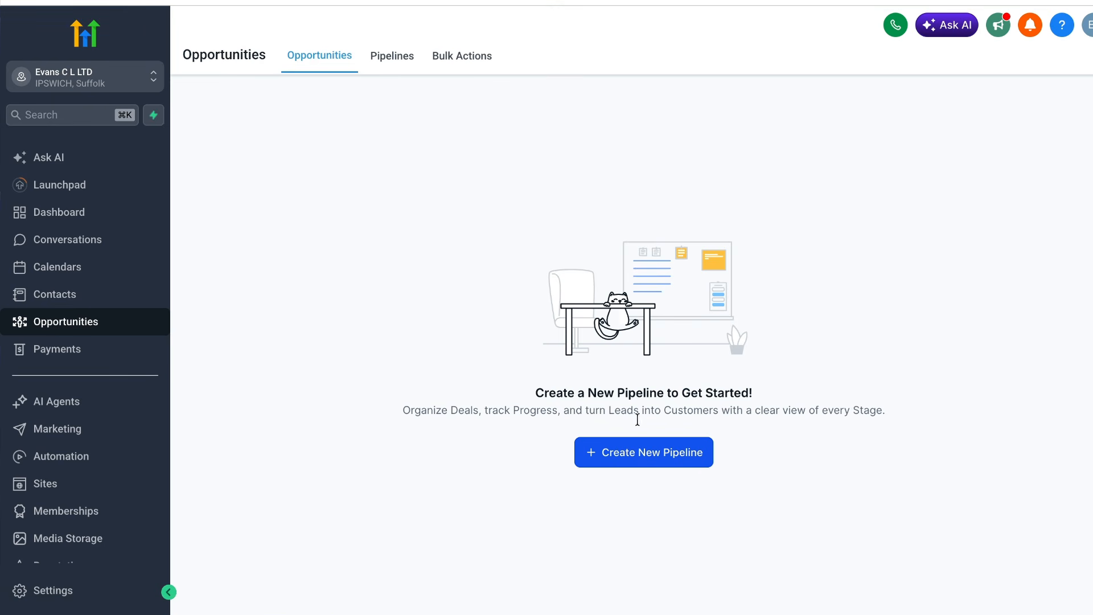
{"action": "left_click", "coordinate": [620, 466]}
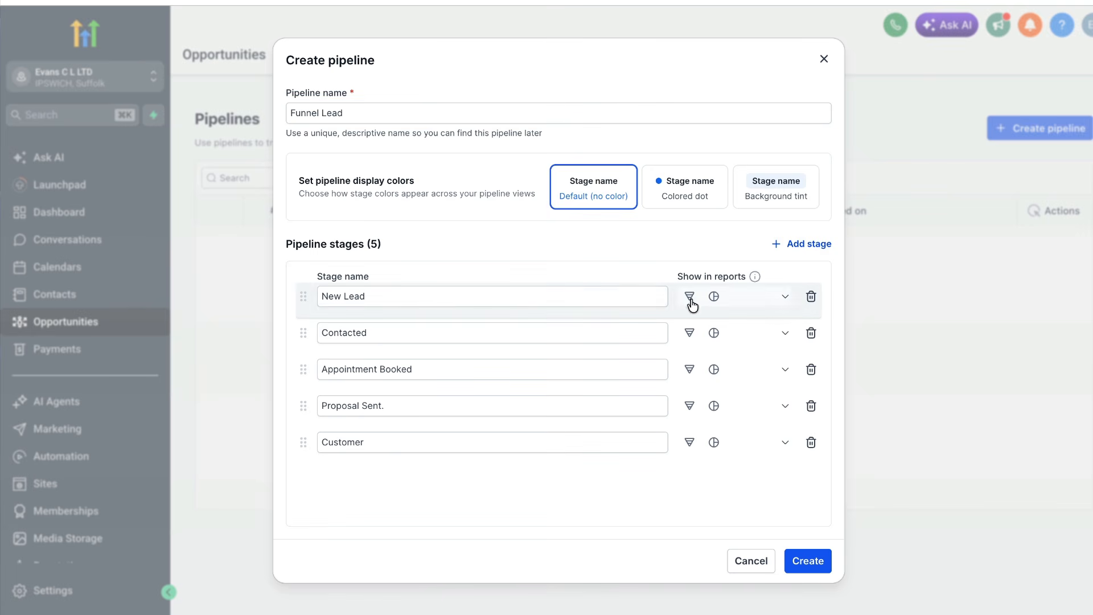
{"action": "left_click", "coordinate": [609, 296]}
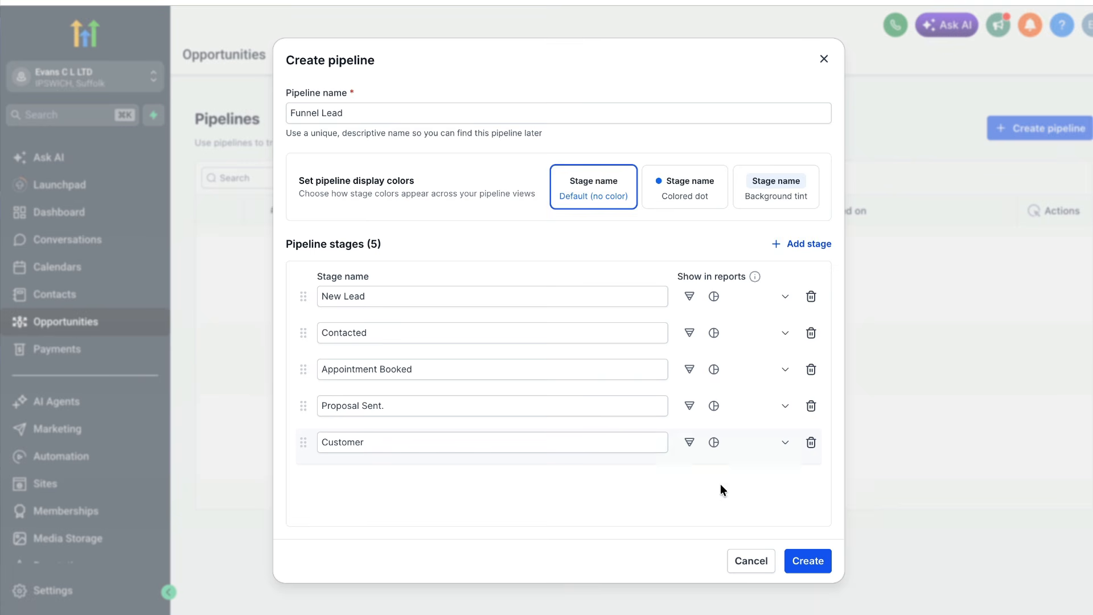
{"action": "left_click", "coordinate": [807, 559]}
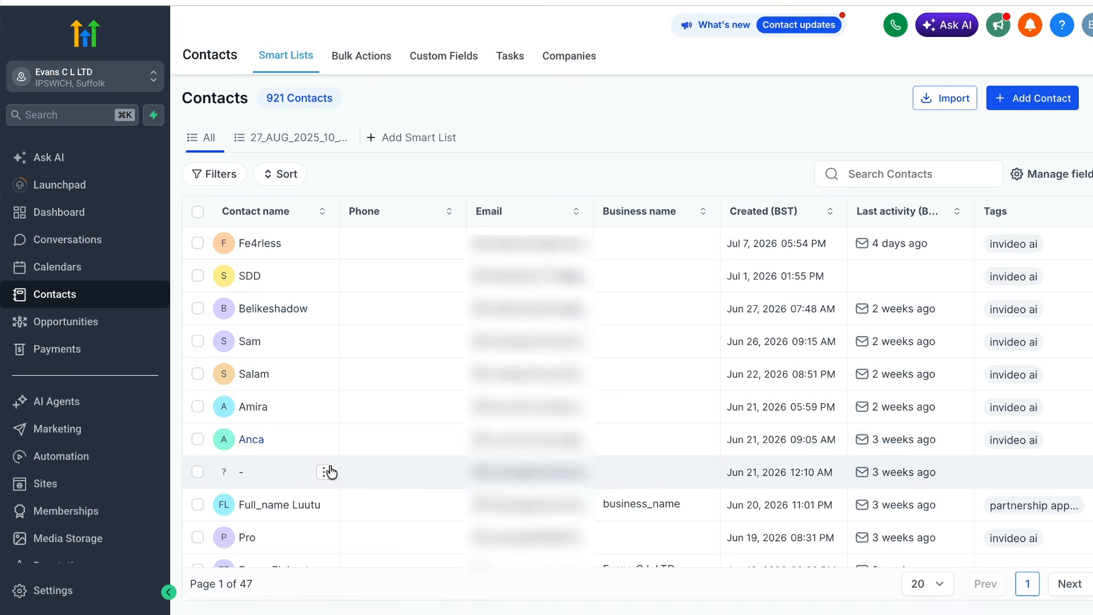
Open the record of a contact tagged "invideo ai" and examine the contact fields, including contact source and contact type
{"action": "scroll", "coordinate": [256, 466], "scroll_direction": "down", "scroll_amount": 3}
{"action": "left_click", "coordinate": [254, 465]}
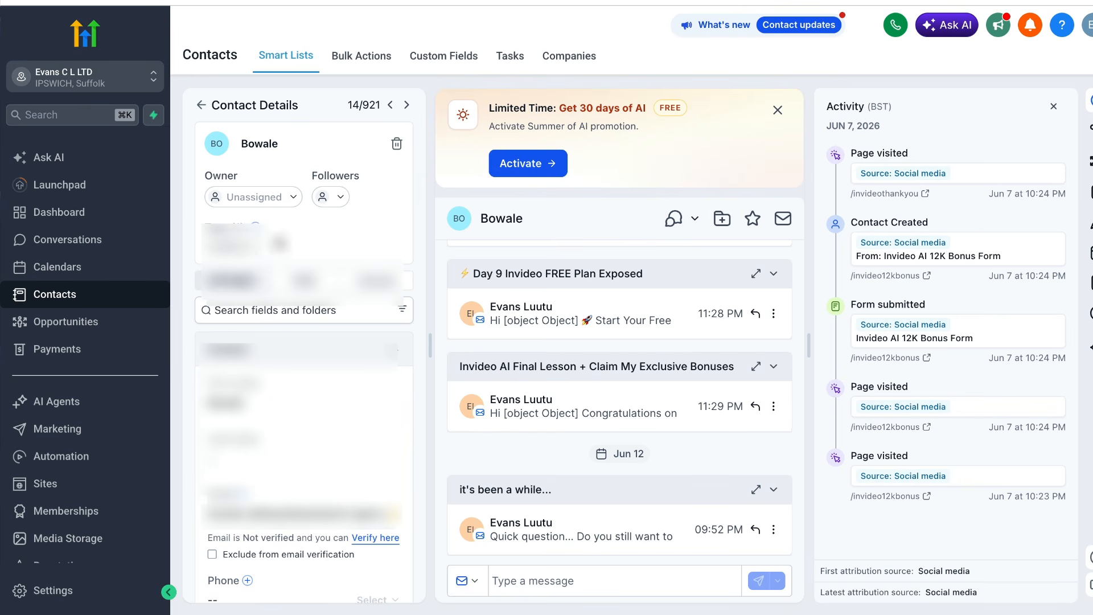
{"action": "scroll", "coordinate": [325, 295], "scroll_direction": "down", "scroll_amount": 4}
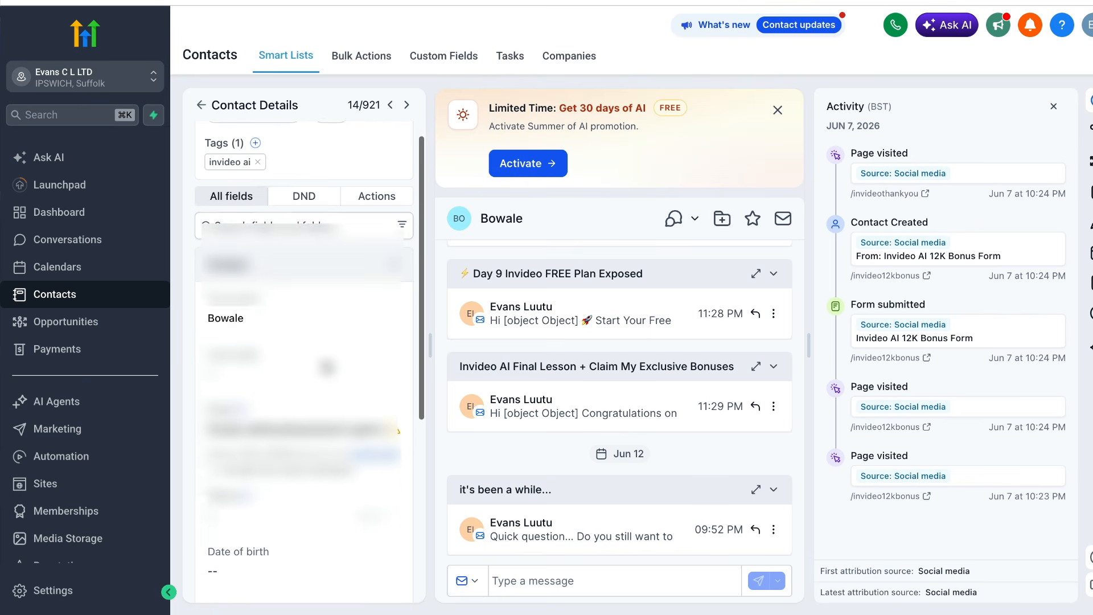
{"action": "scroll", "coordinate": [325, 295], "scroll_direction": "down", "scroll_amount": 1}
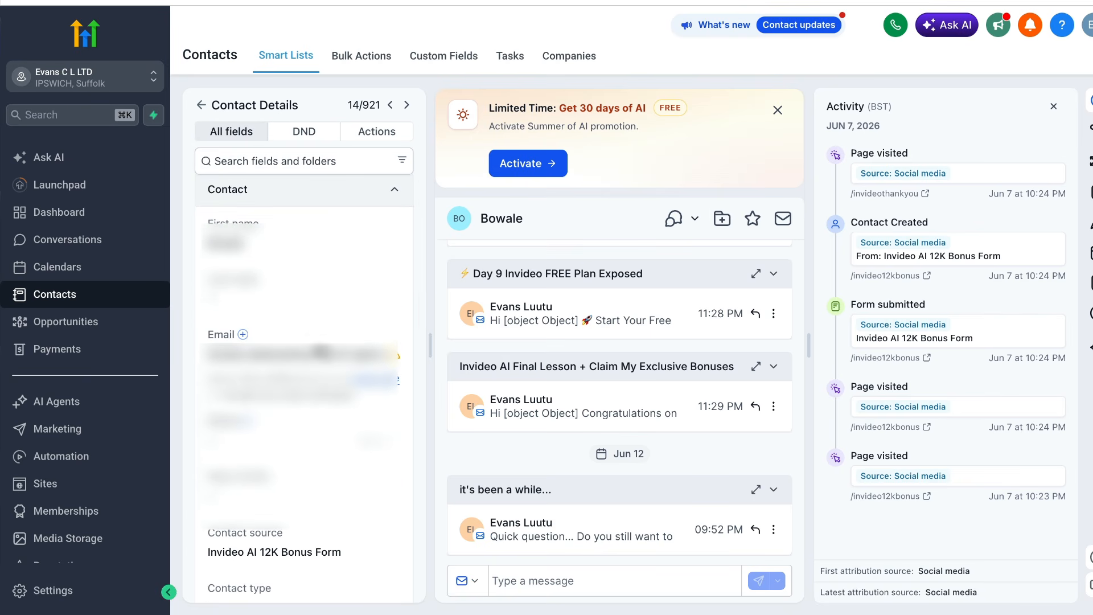
{"action": "scroll", "coordinate": [340, 447], "scroll_direction": "down", "scroll_amount": 4}
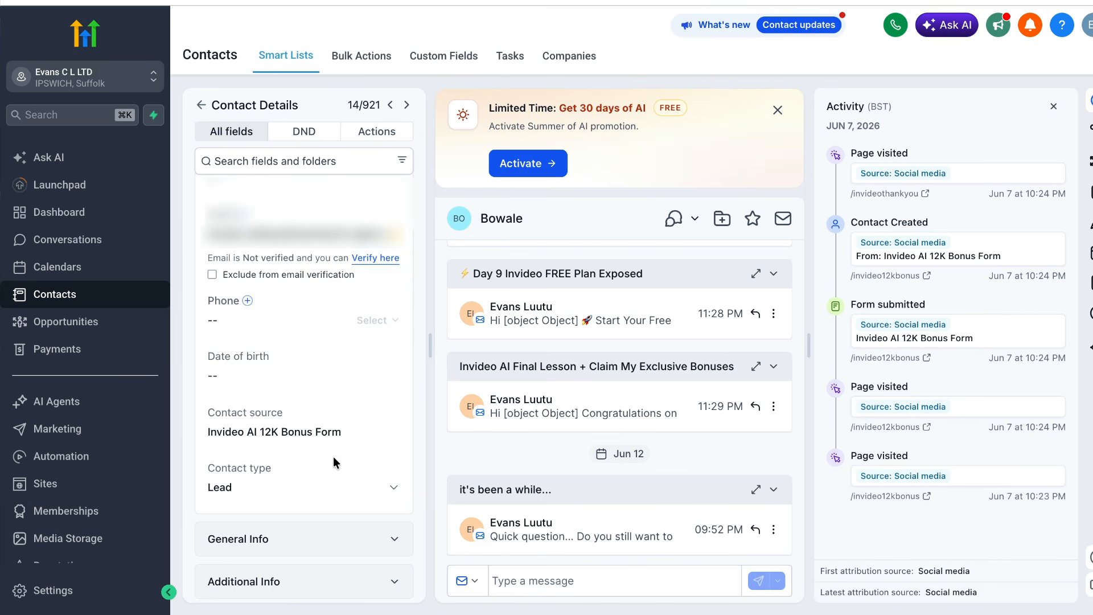
{"action": "scroll", "coordinate": [360, 445], "scroll_direction": "down", "scroll_amount": 2}
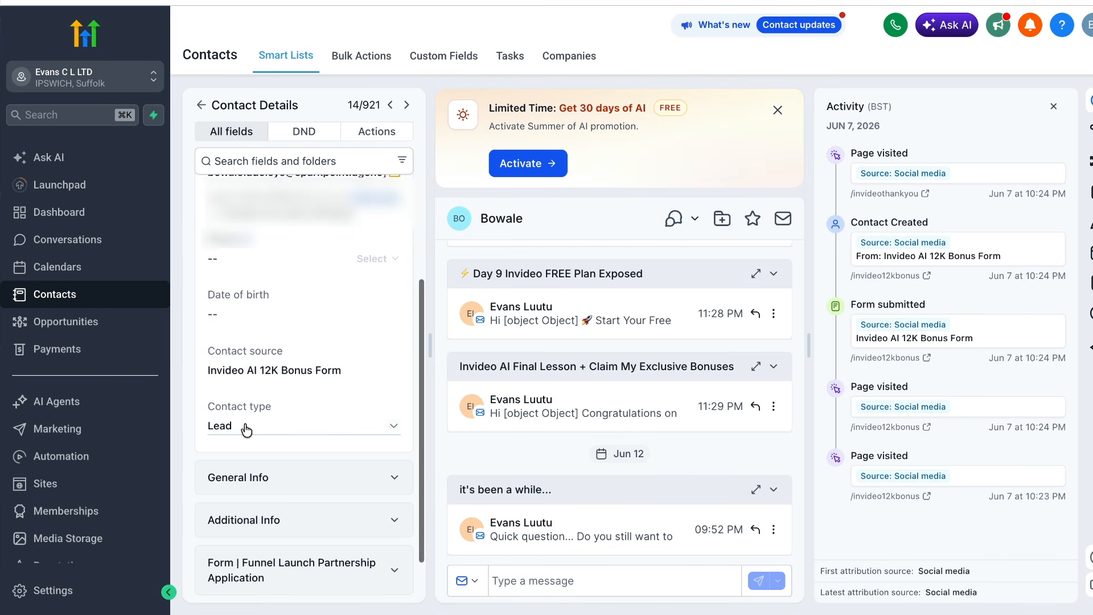
Dismiss the AI promotion banner and review the emails sent to this contact in the conversation history
{"action": "scroll", "coordinate": [504, 412], "scroll_direction": "up", "scroll_amount": 8}
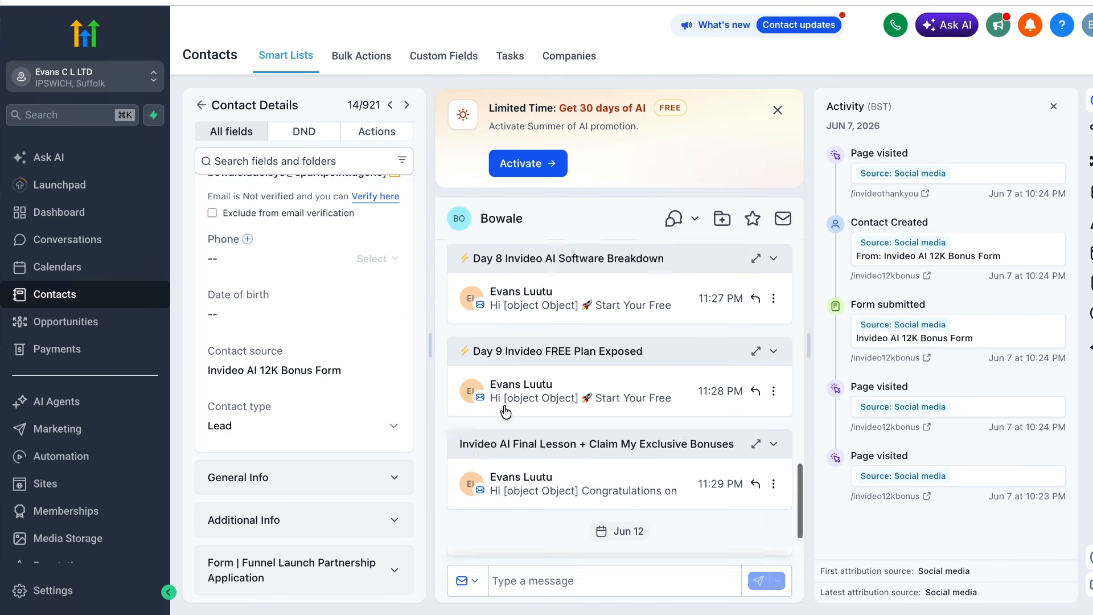
{"action": "scroll", "coordinate": [504, 408], "scroll_direction": "up", "scroll_amount": 8}
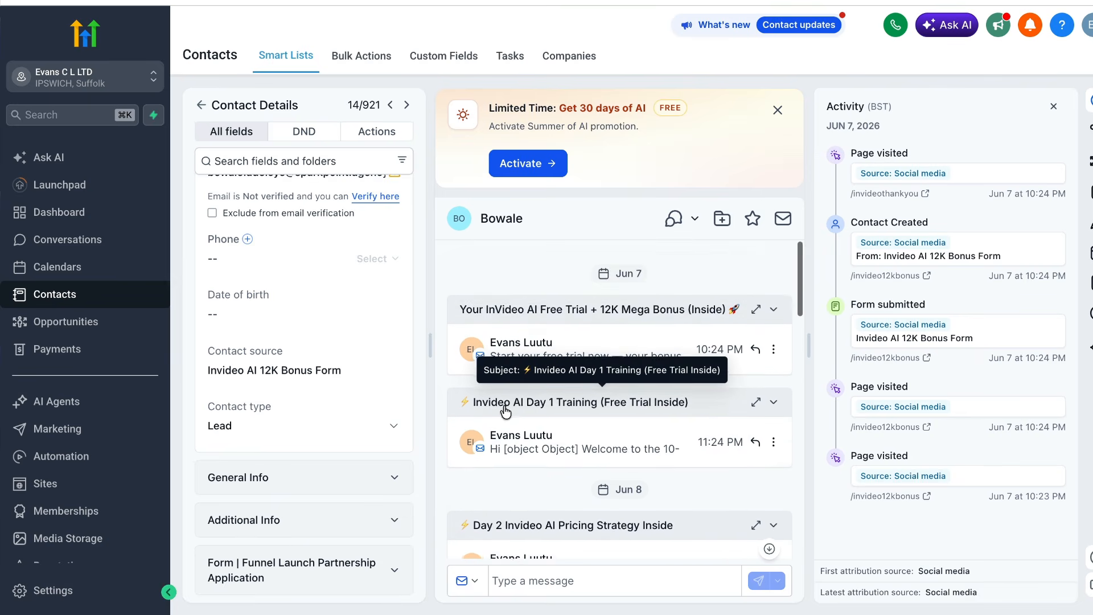
{"action": "left_click", "coordinate": [778, 110]}
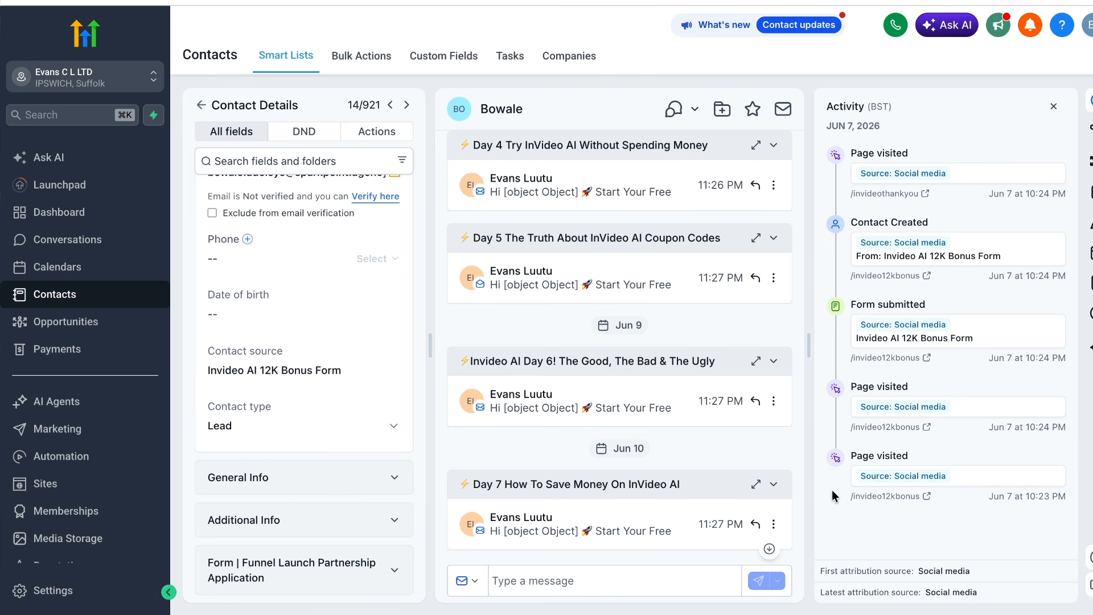
{"action": "scroll", "coordinate": [759, 483], "scroll_direction": "down", "scroll_amount": 8}
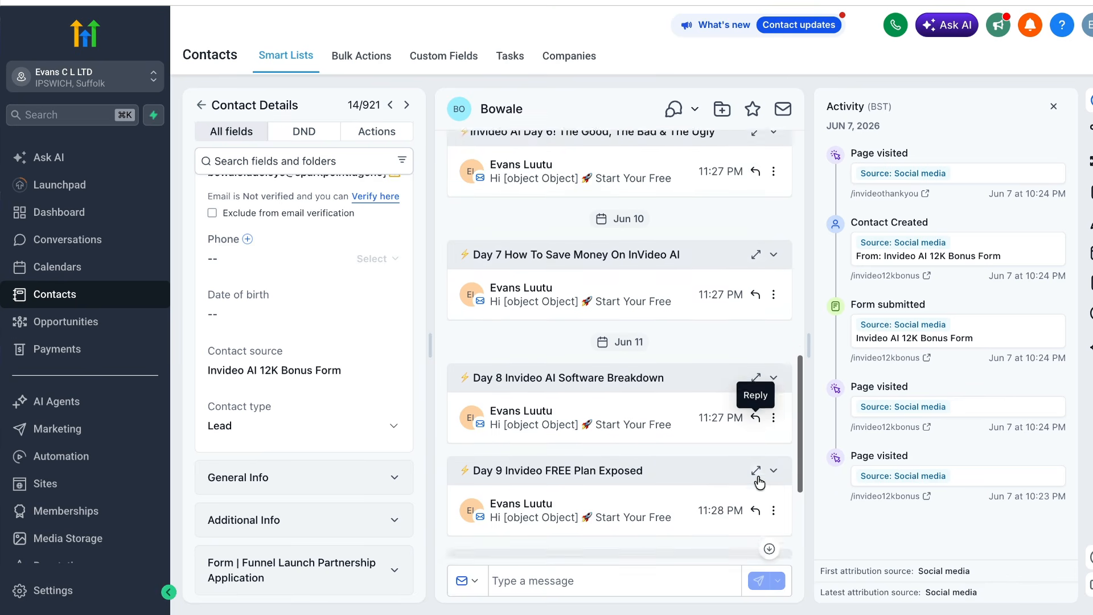